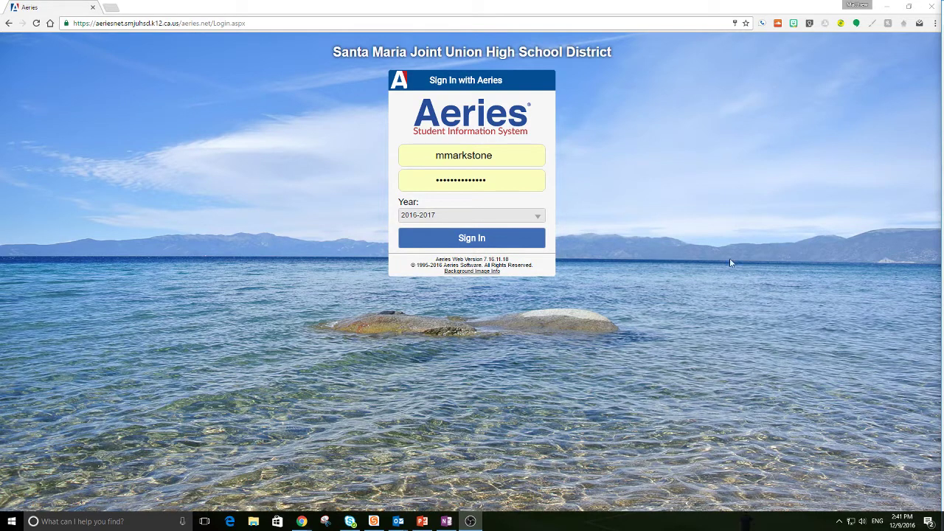
Sign in using the saved login and the account password, then continue into Santa Maria High School (27).
click(523, 156)
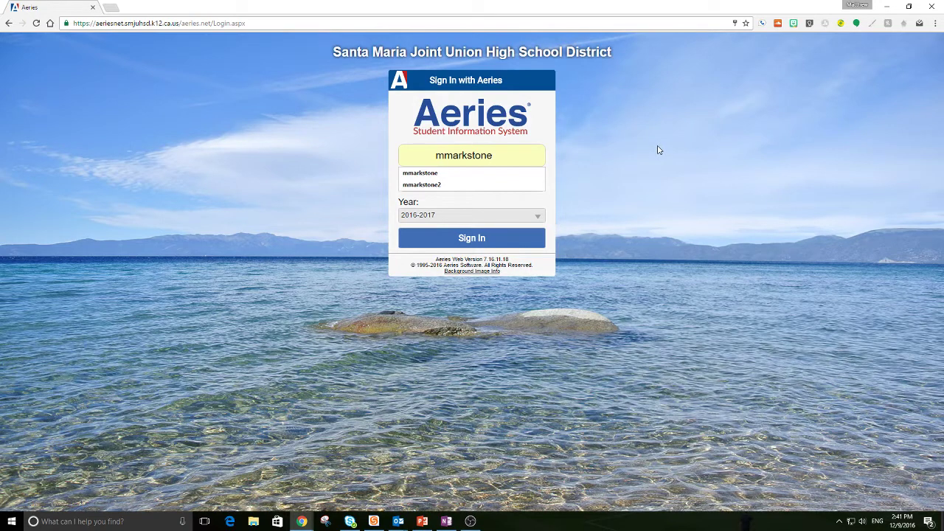
text(@)
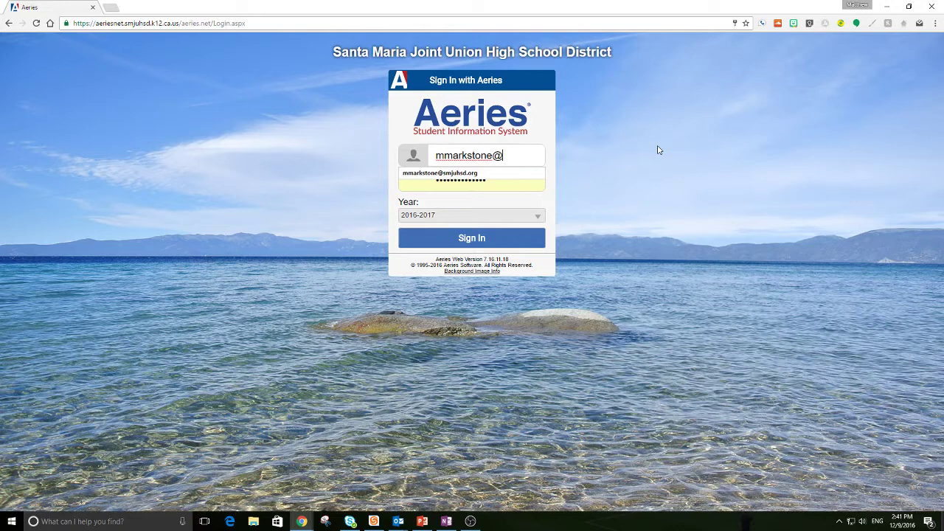
key(Down)
key(Tab)
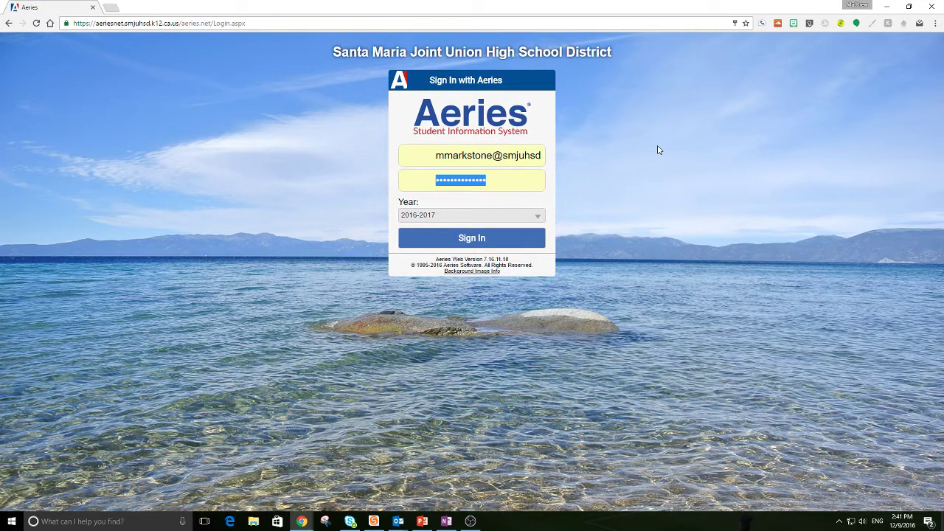
text(xx)
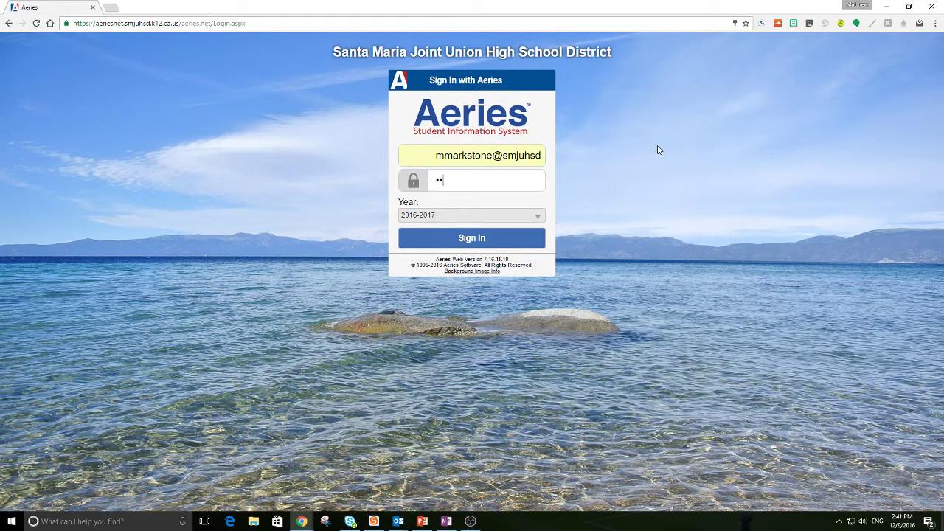
text(xxx)
key(Return)
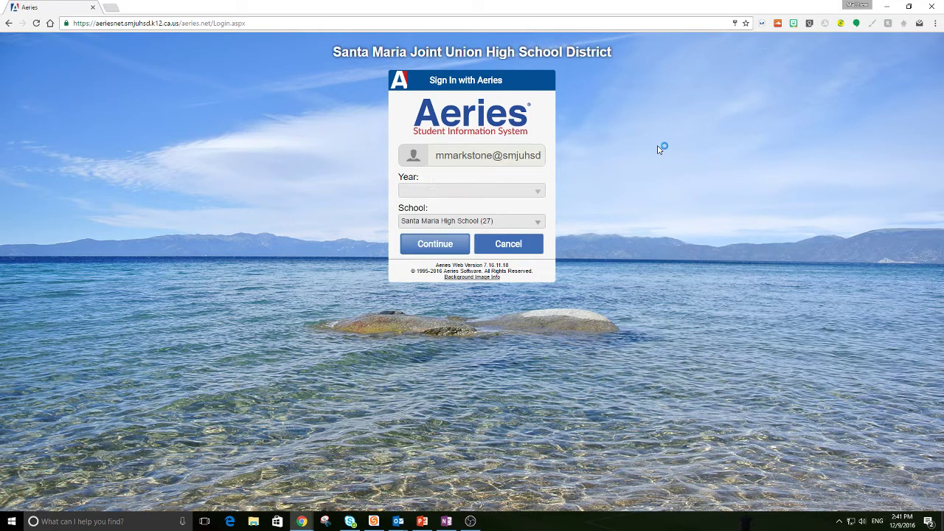
click(440, 247)
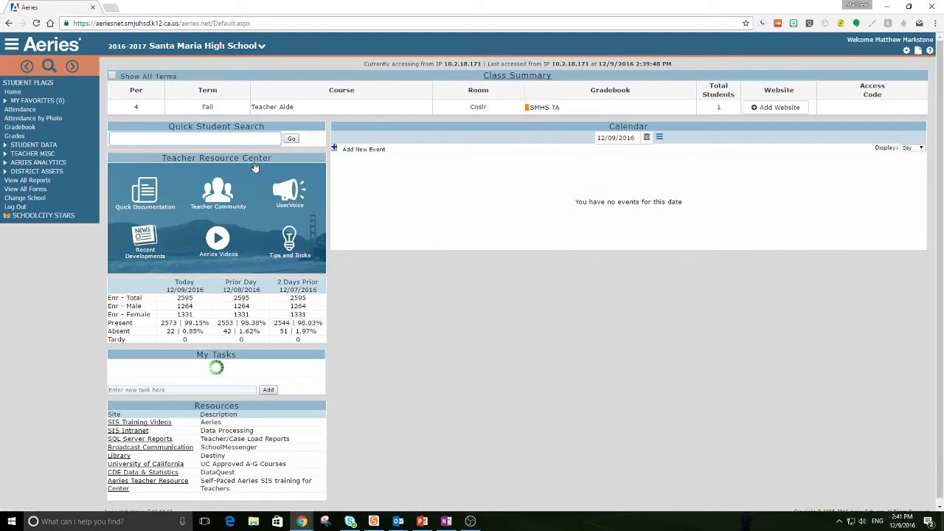
Open the Scores by Class page for the 4 - SMHS TA - Fall gradebook and review its percentages.
click(20, 128)
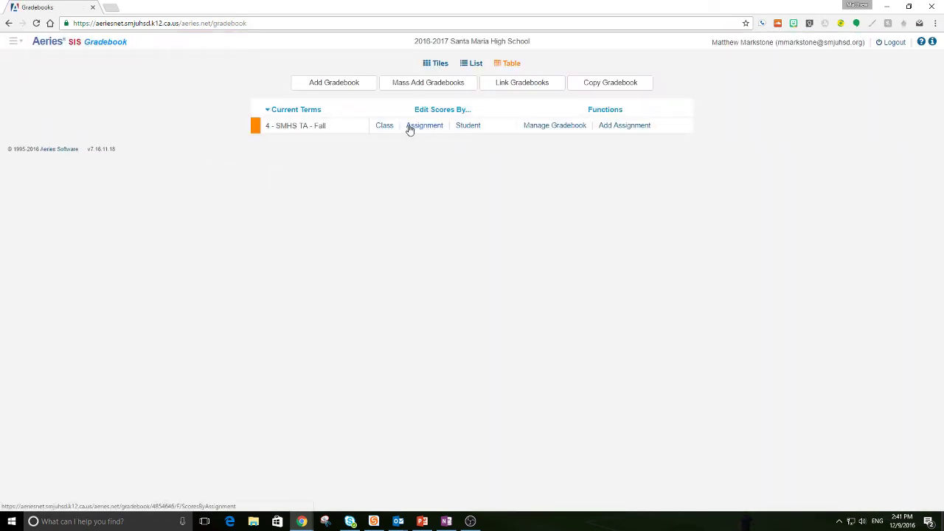
click(390, 126)
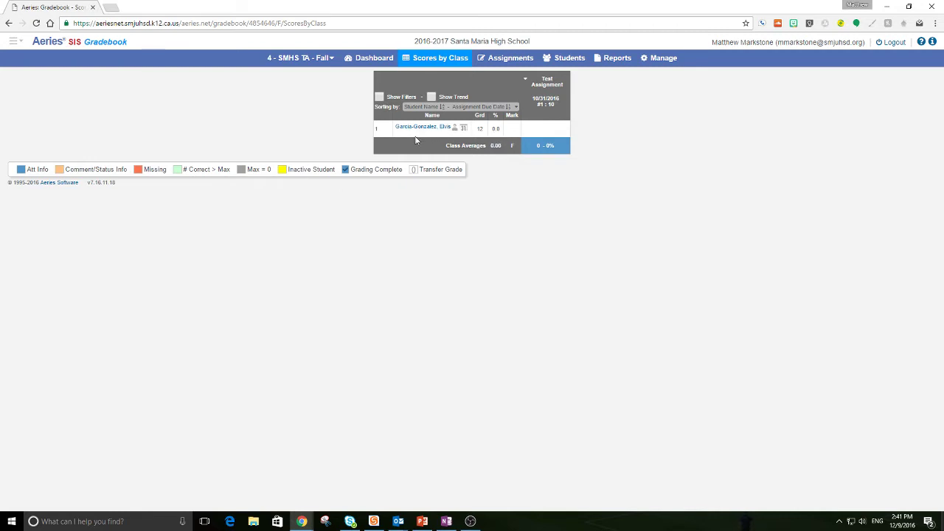
drag(534, 147, 560, 147)
double_click(492, 130)
click(15, 41)
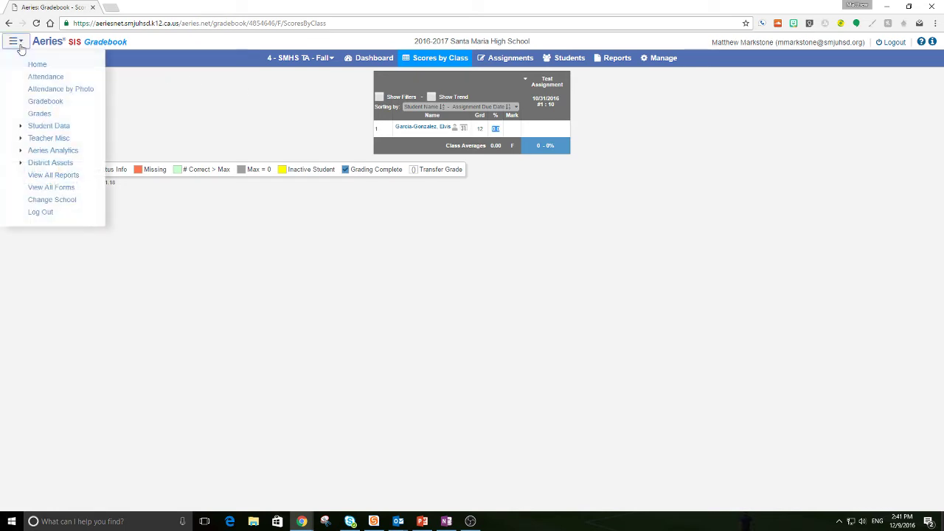
Go to the Grades by Teacher/Multiple Marks page for period 4.
click(39, 113)
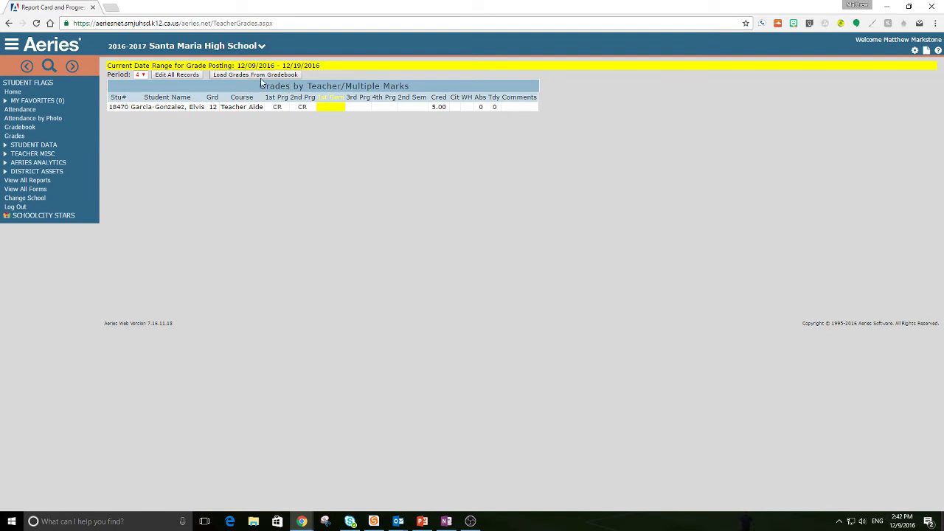
Start a gradebook grade import for Period 4 and advance past gradebook selection to the mark ranges.
click(260, 76)
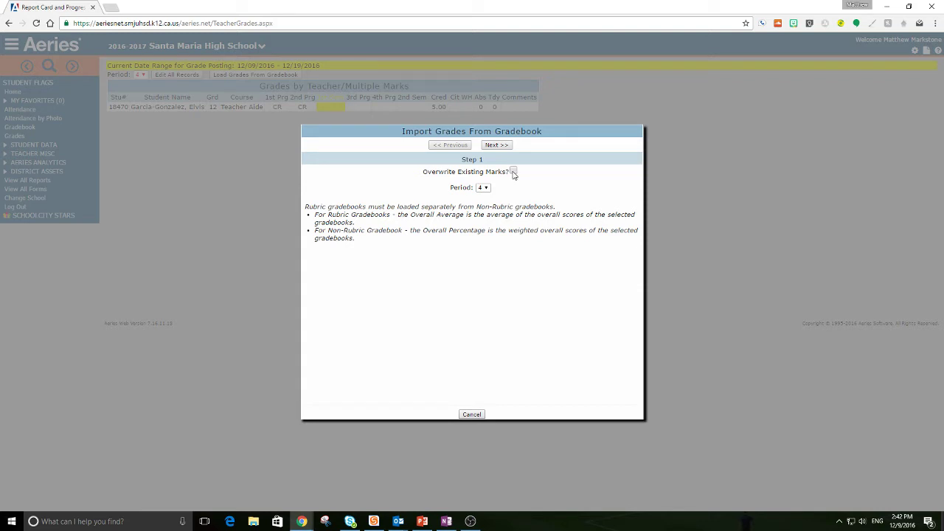
click(483, 188)
click(483, 196)
click(498, 145)
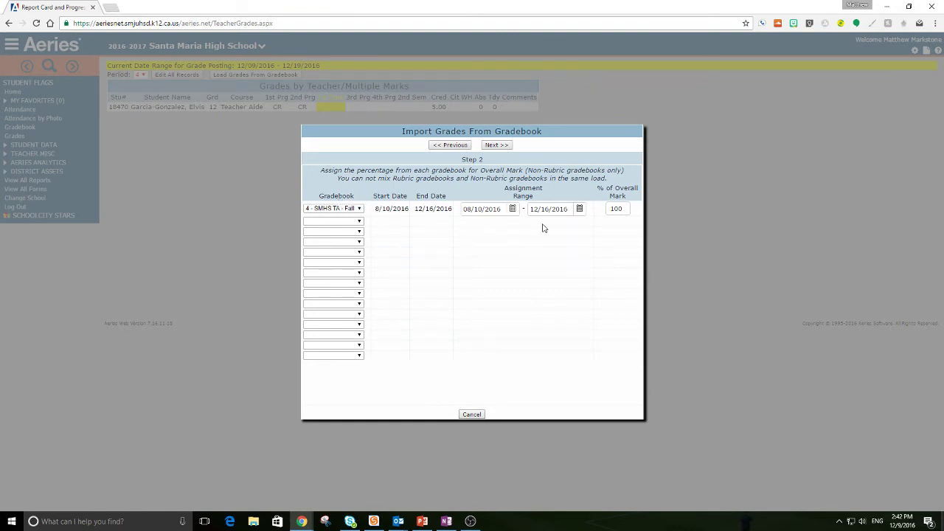
click(329, 221)
click(343, 227)
click(496, 145)
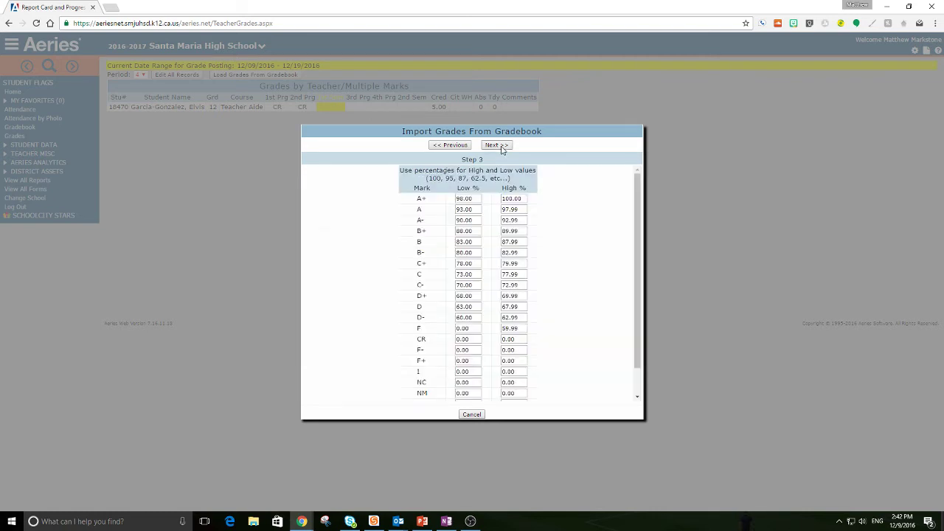
Review the mark percentage cutoffs unchanged (A+ 98.00–100.00) and advance to the Step 4 results preview.
click(465, 199)
click(597, 206)
scroll(552, 327, down, 2)
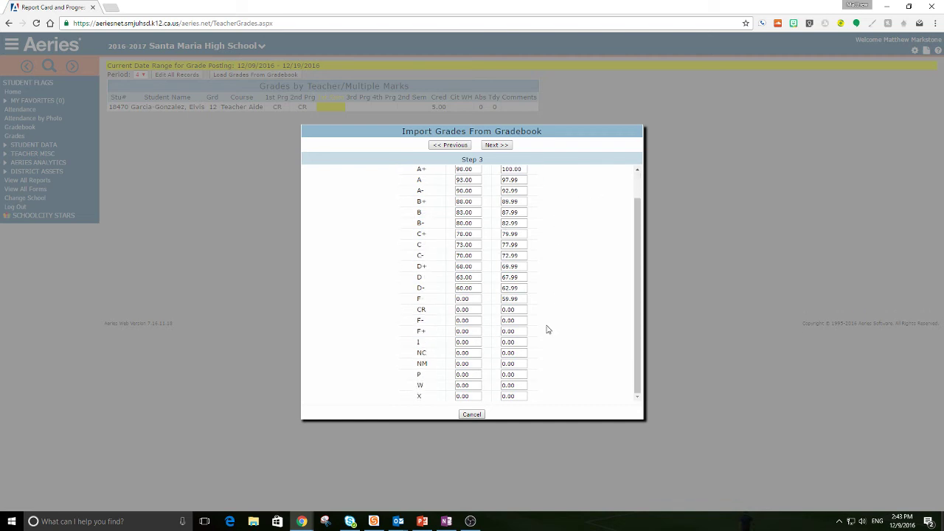
scroll(548, 329, up, 2)
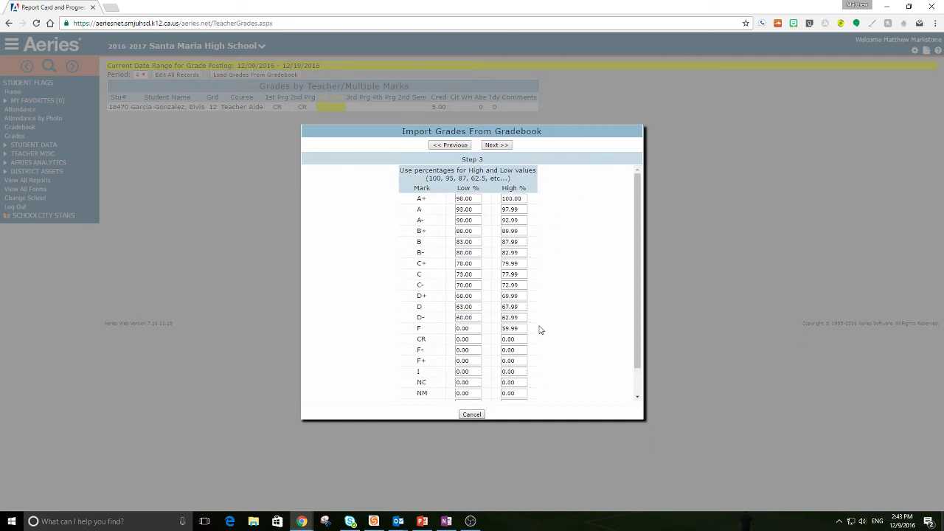
click(495, 145)
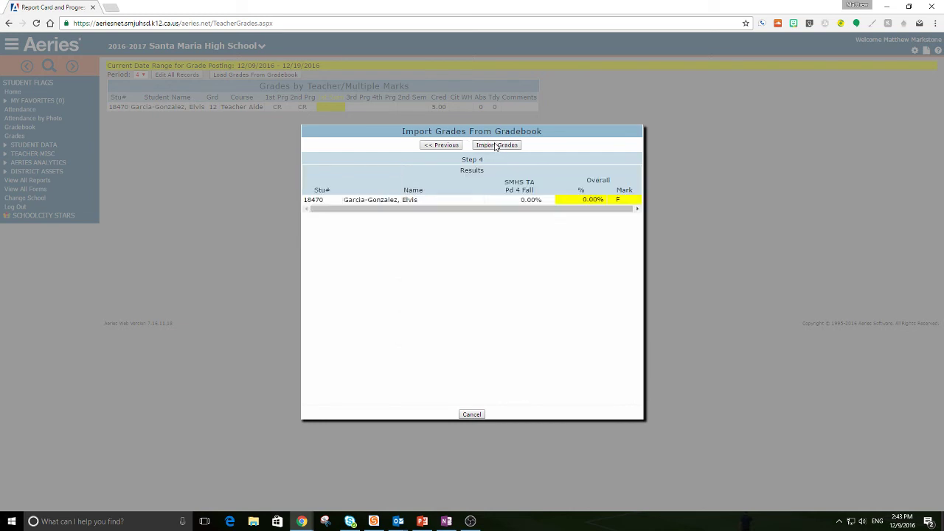
Cancel the Import Grades From Gradebook dialog without importing.
click(472, 415)
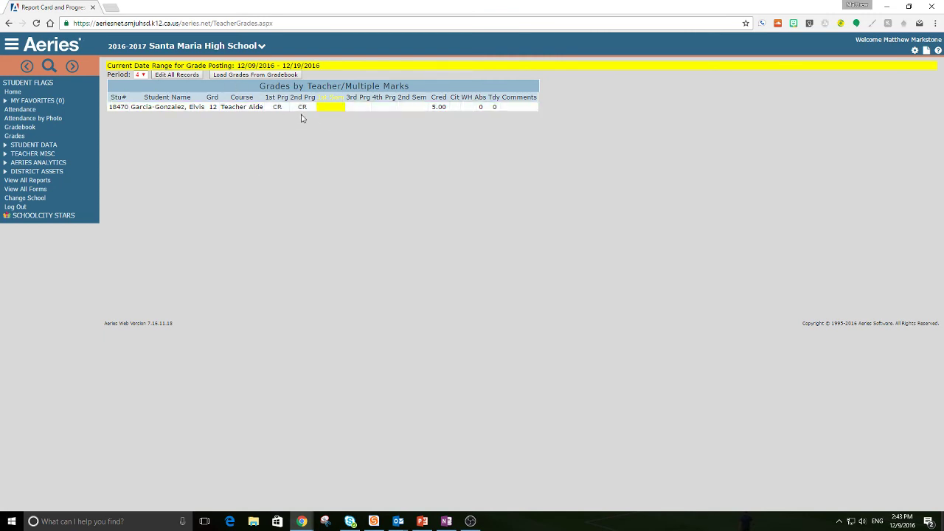
Edit the student's row: 1st Sem mark CR, citizenship O, work habits O, then save with Done Editing.
click(177, 75)
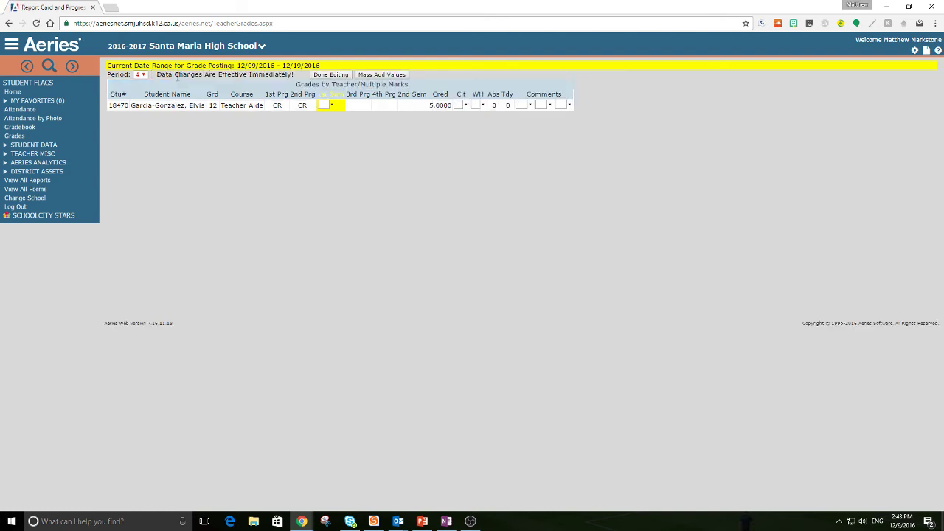
click(332, 106)
scroll(328, 169, down, 3)
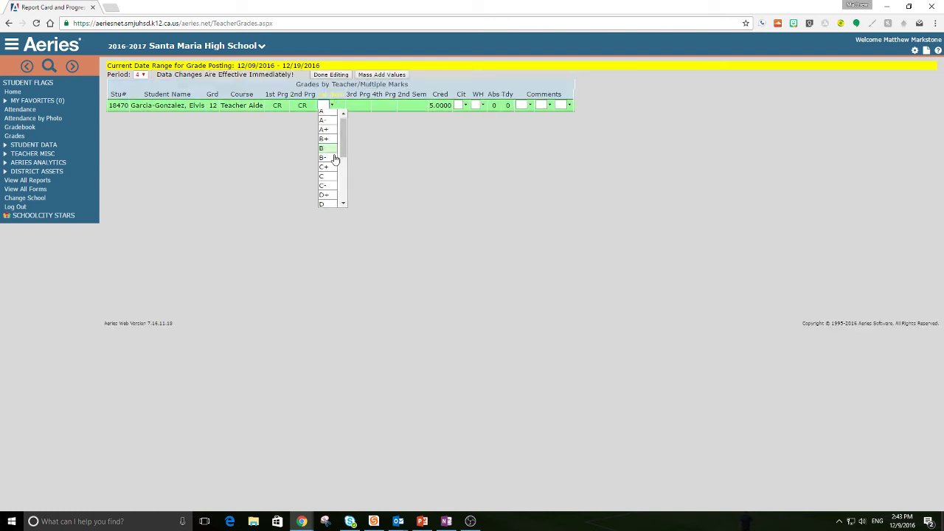
click(326, 193)
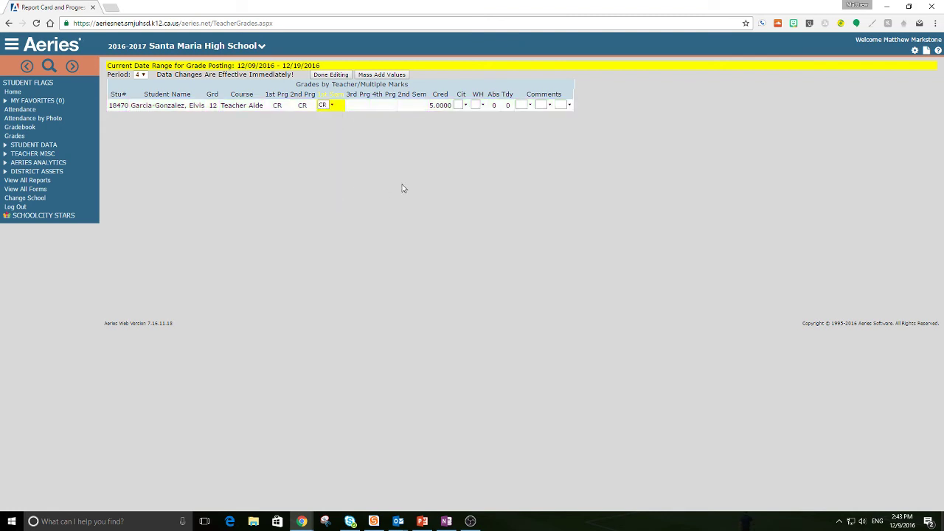
click(466, 105)
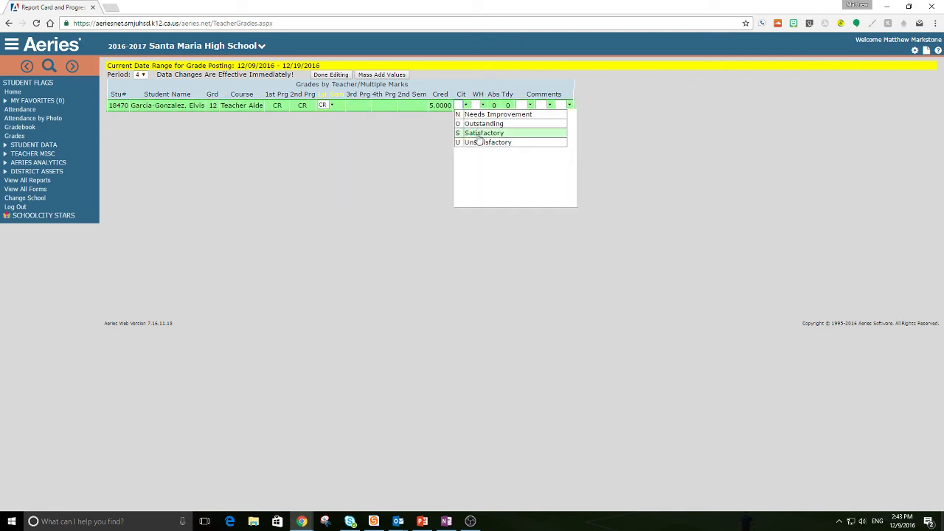
click(478, 124)
click(483, 104)
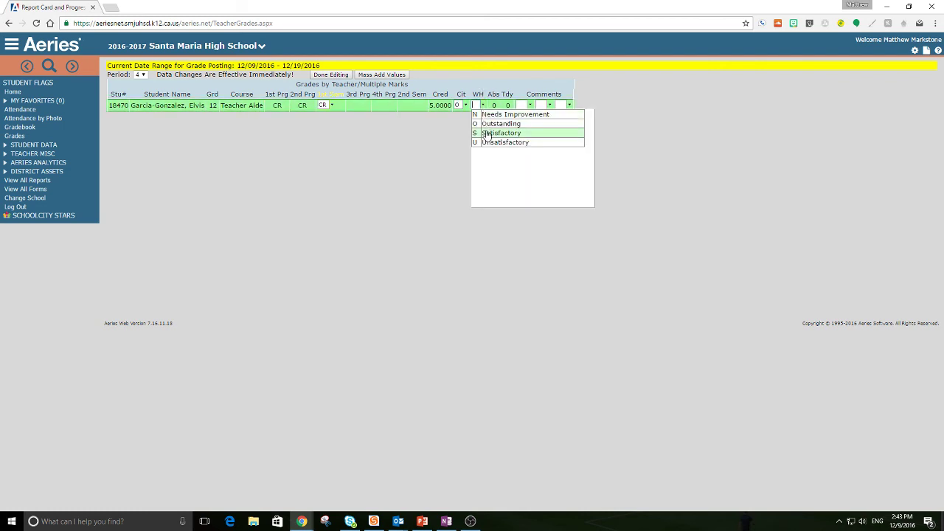
click(485, 133)
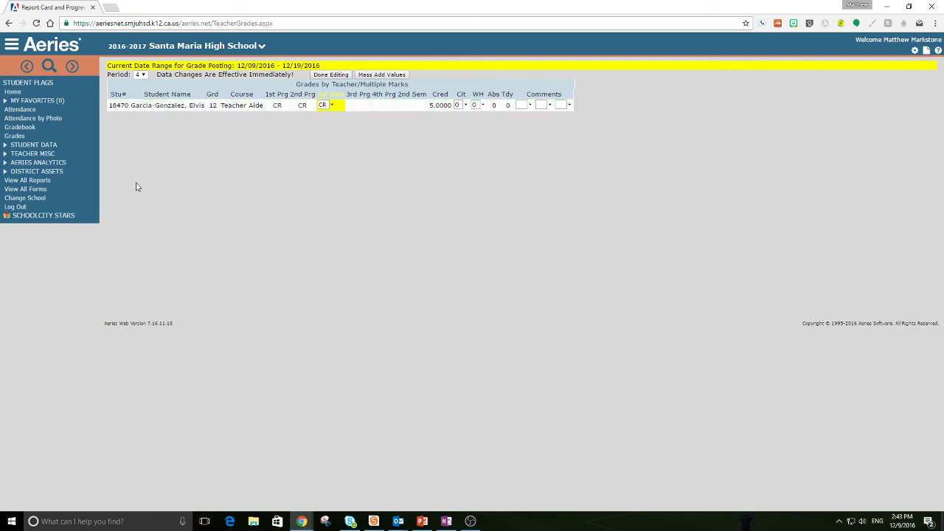
click(342, 74)
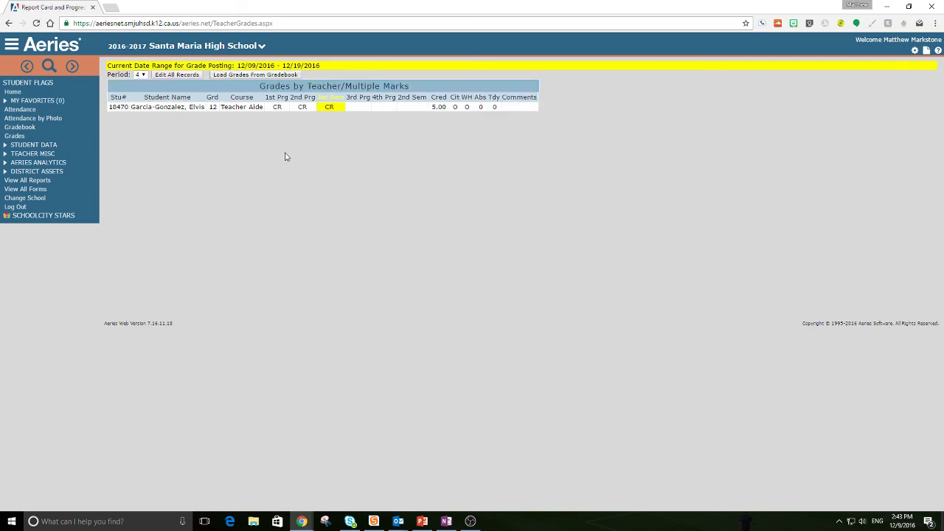